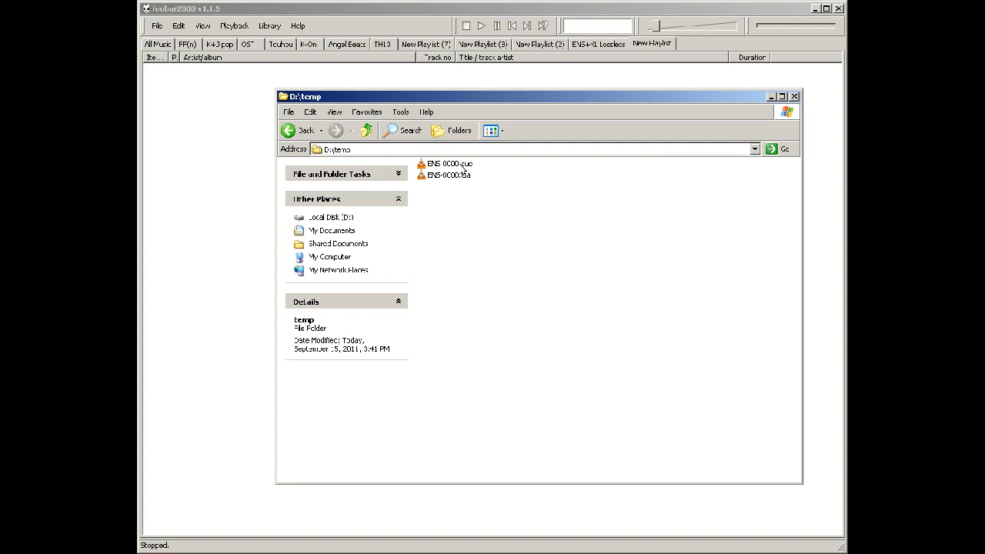
# Load ENS-0000.cue's four tracks into the New Playlist, minimize Explorer, and play track 3
pyautogui.moveTo(464, 164); pyautogui.dragTo(204, 147)
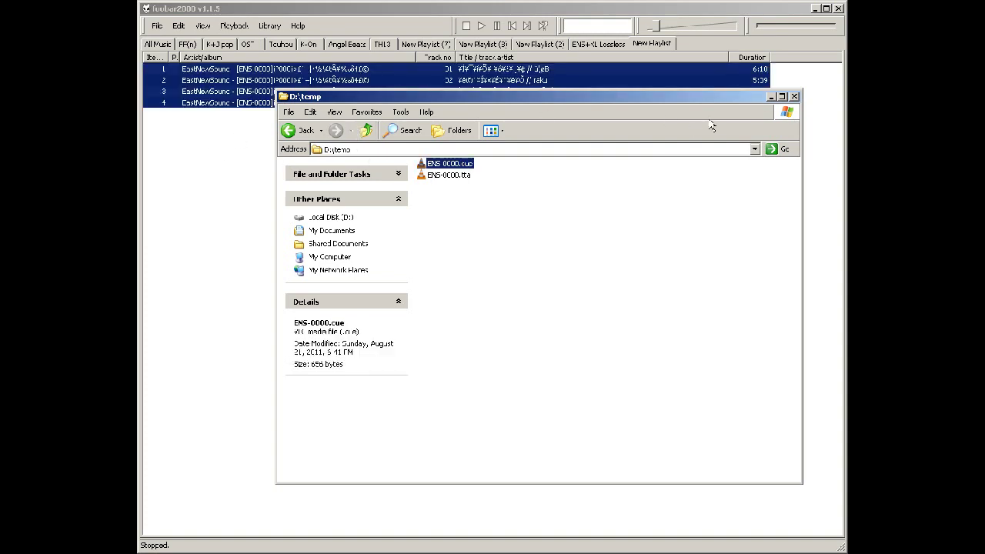
pyautogui.click(770, 97)
pyautogui.click(377, 91)
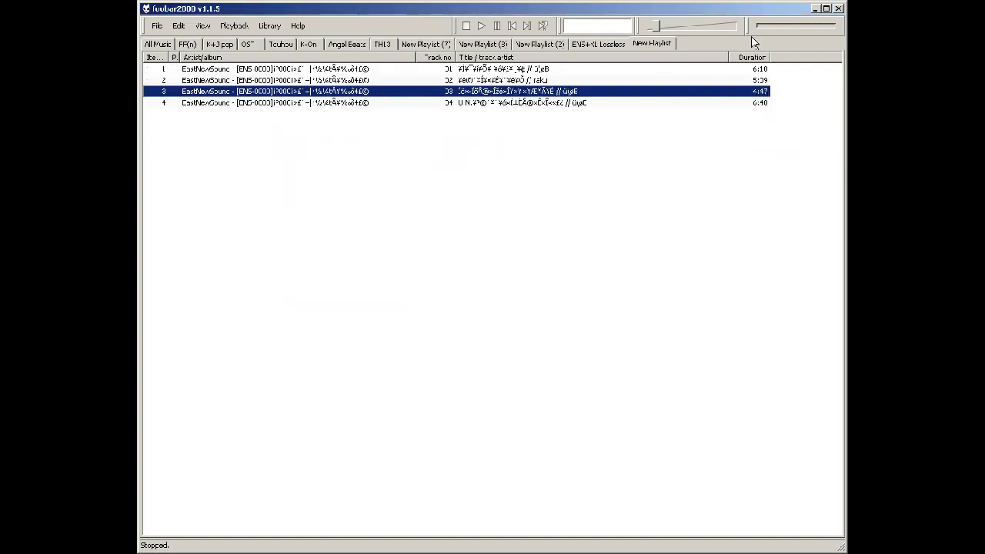
pyautogui.doubleClick(467, 93)
# Raise the volume, stop playback, and select all four tracks for their context menu
pyautogui.moveTo(758, 27); pyautogui.dragTo(778, 27)
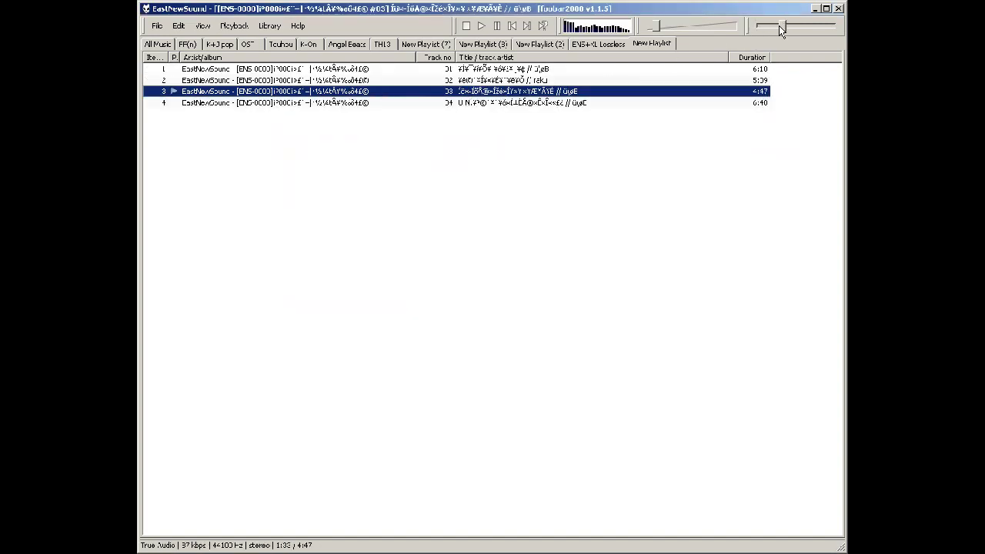
pyautogui.click(525, 172)
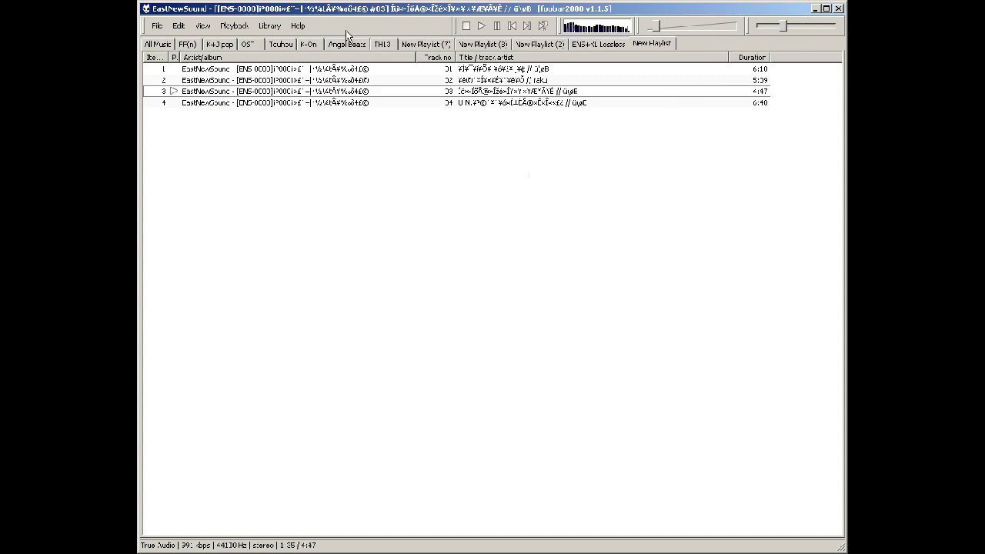
pyautogui.click(467, 26)
pyautogui.hotkey('ctrl', 'a')
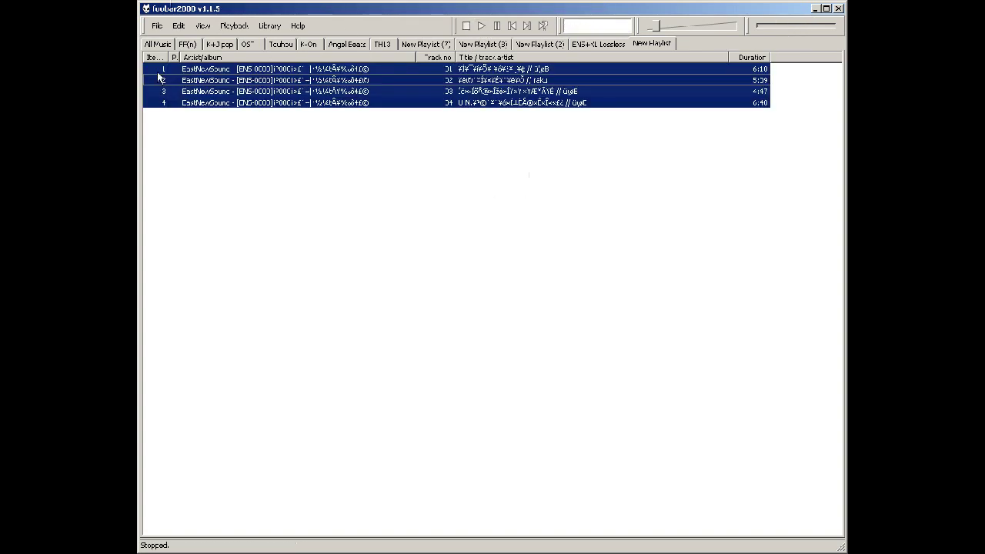
pyautogui.rightClick(340, 80)
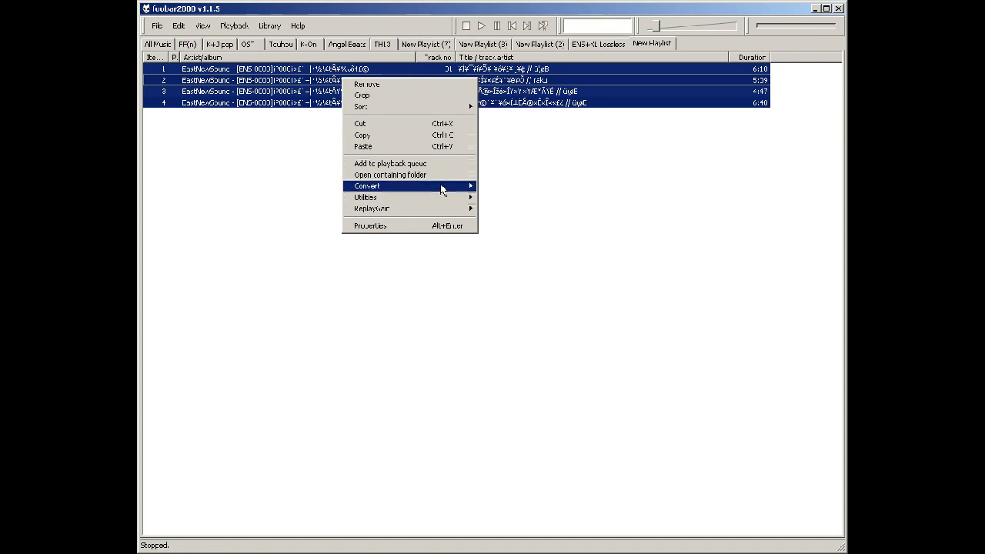
# Open the Converter setup and choose MP3 (LAME) as the output format
pyautogui.moveTo(442, 189)
pyautogui.click(527, 216)
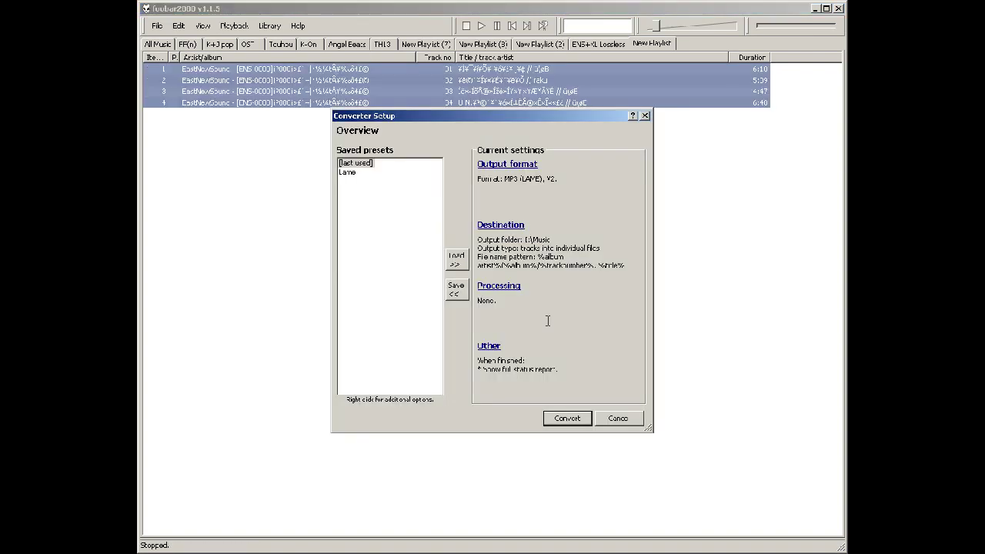
pyautogui.click(521, 166)
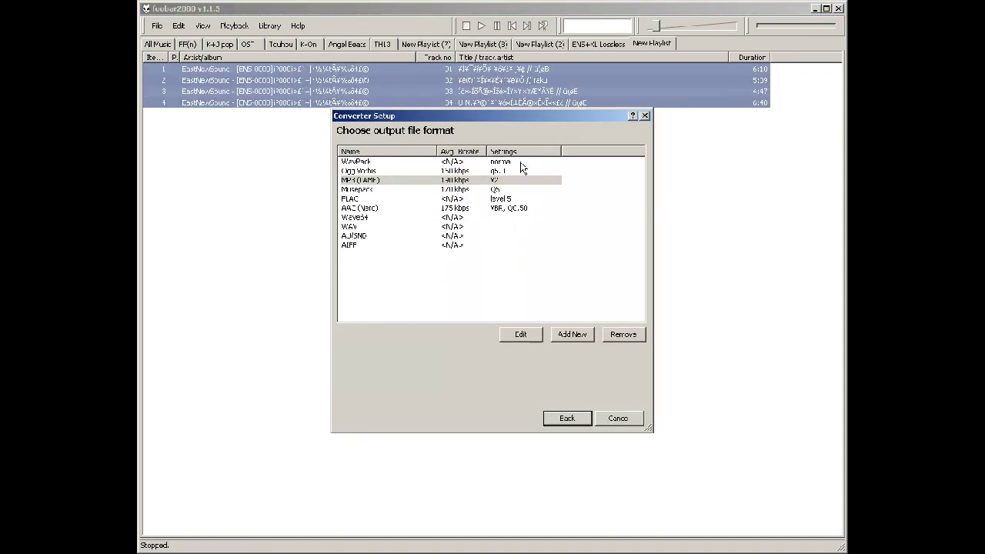
pyautogui.click(353, 182)
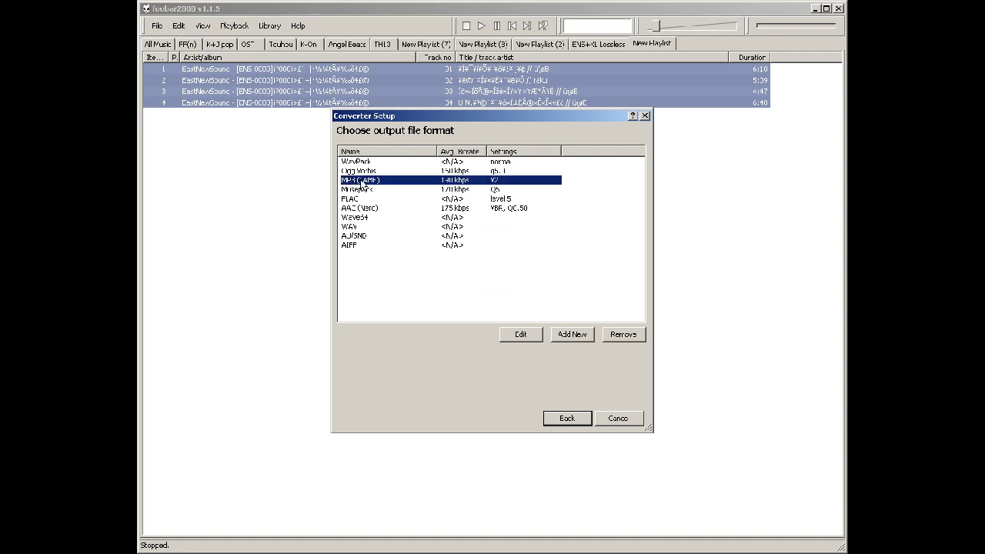
# Confirm the MP3 (LAME) preset stays at V2 without changes and return to the overview
pyautogui.rightClick(449, 187)
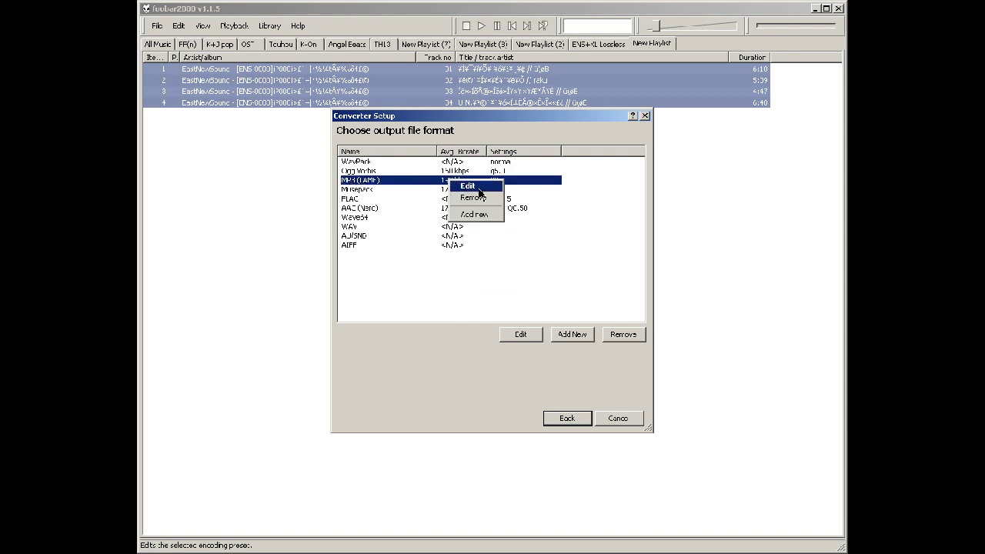
pyautogui.click(479, 188)
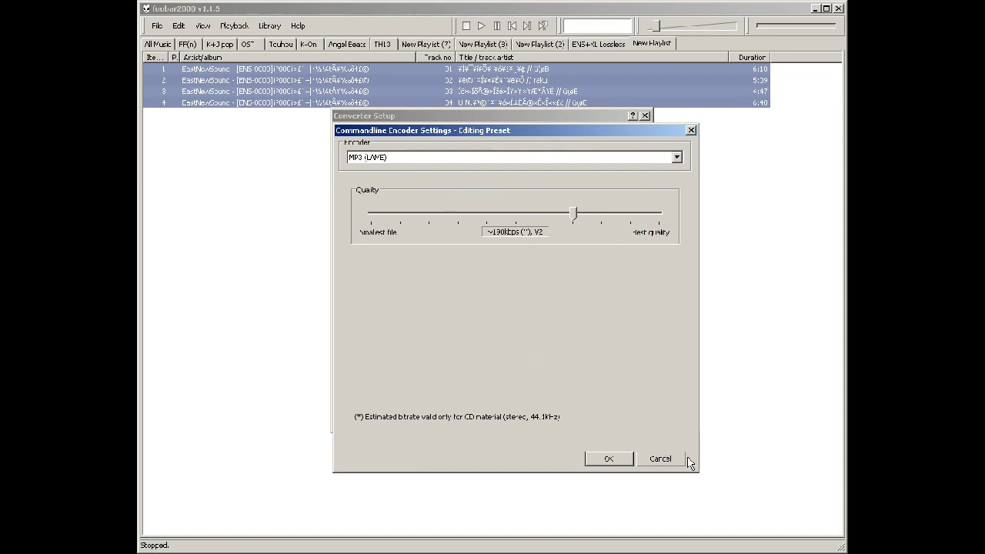
pyautogui.click(660, 459)
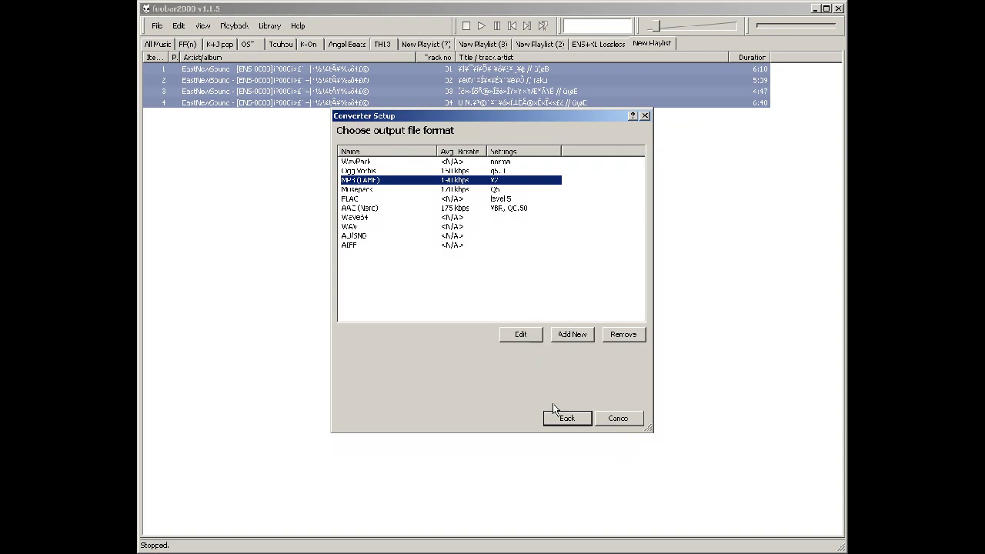
pyautogui.rightClick(523, 180)
pyautogui.click(489, 392)
pyautogui.click(567, 418)
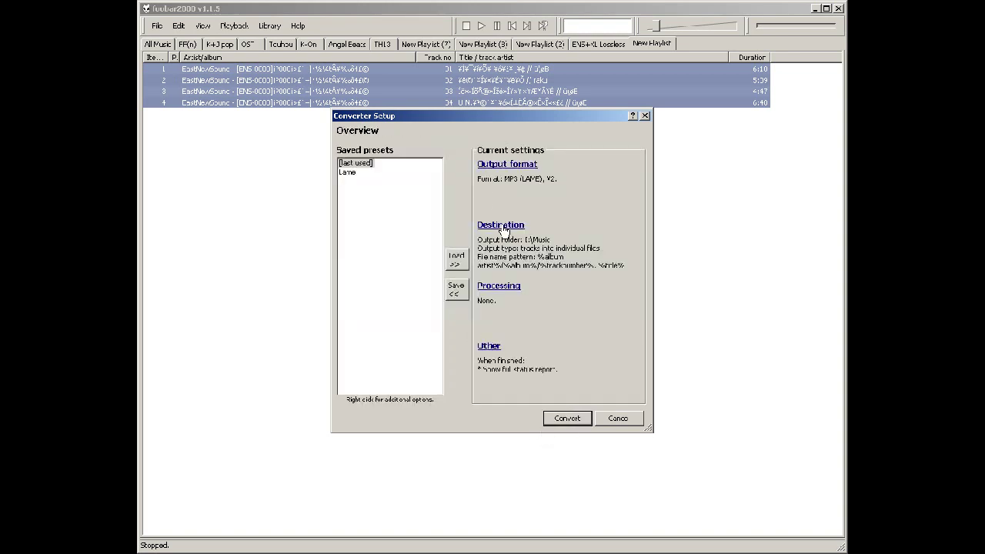
pyautogui.click(502, 225)
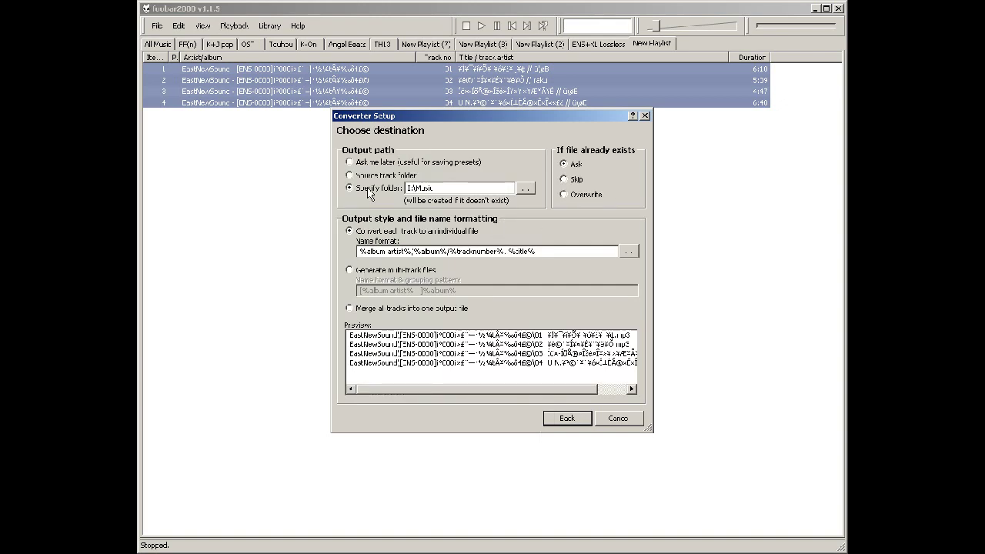
# Set the output folder to I:\Music with artist/album subfolders and 'nn. title' file names
pyautogui.doubleClick(434, 188)
pyautogui.click(629, 253)
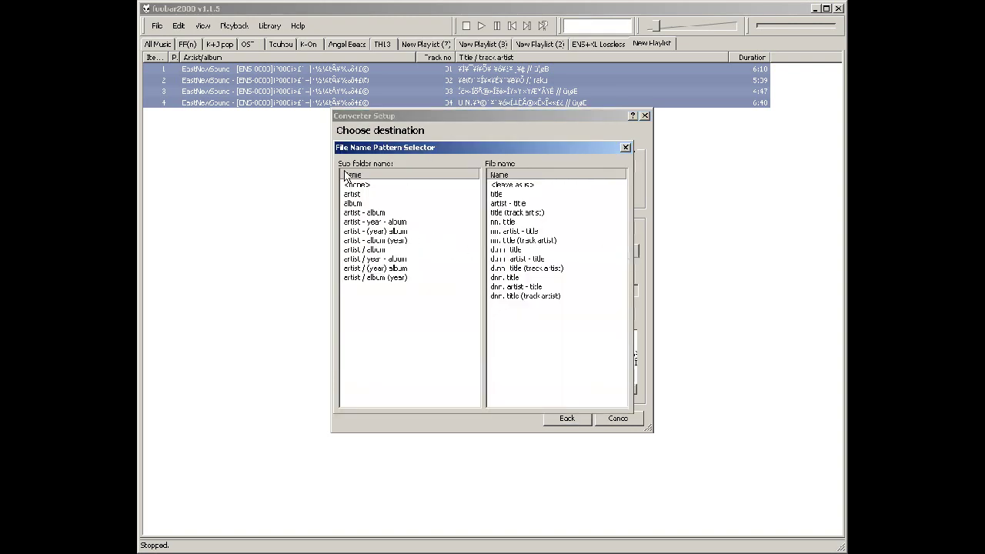
pyautogui.click(377, 251)
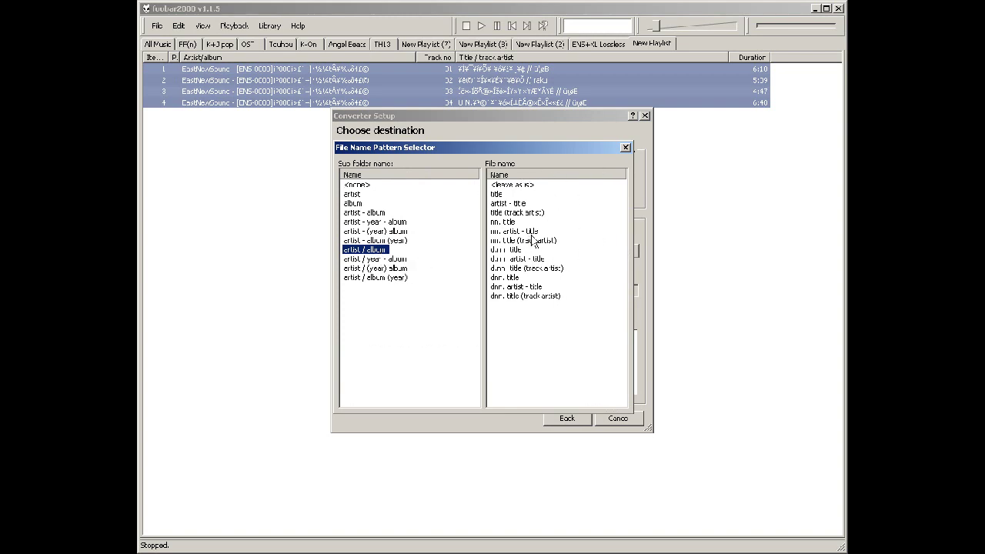
pyautogui.click(500, 224)
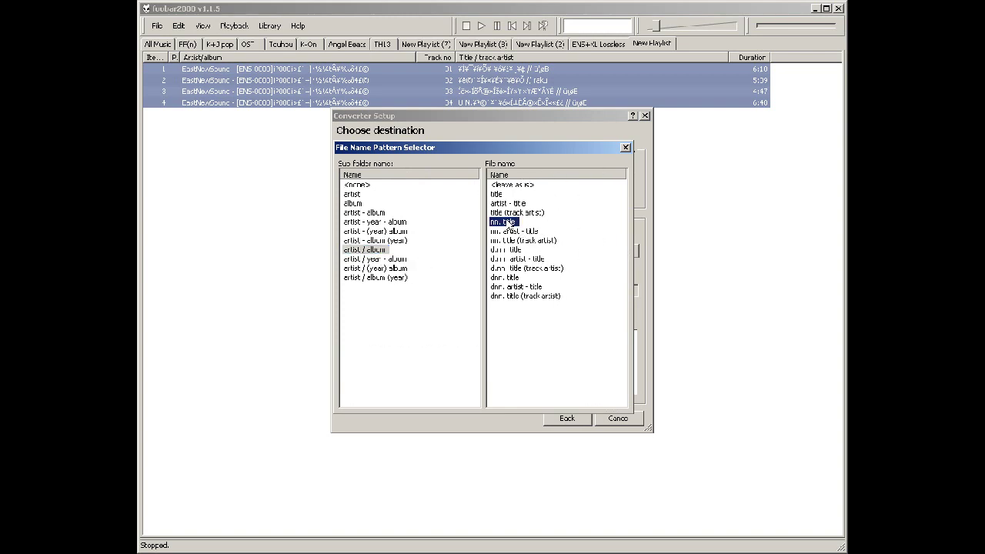
pyautogui.click(625, 148)
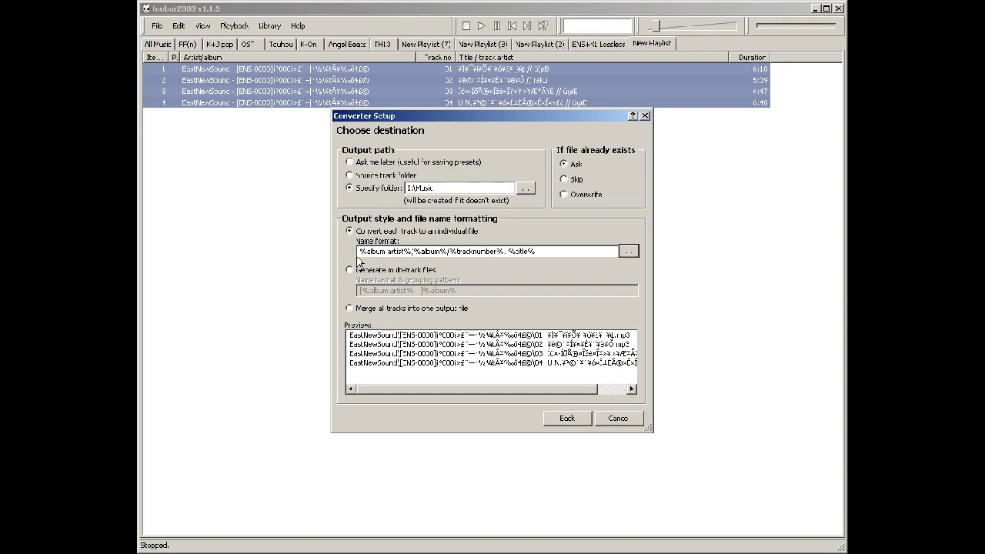
# Reapply the artist/album subfolder pattern, check the third track's preview name, and go back
pyautogui.click(628, 251)
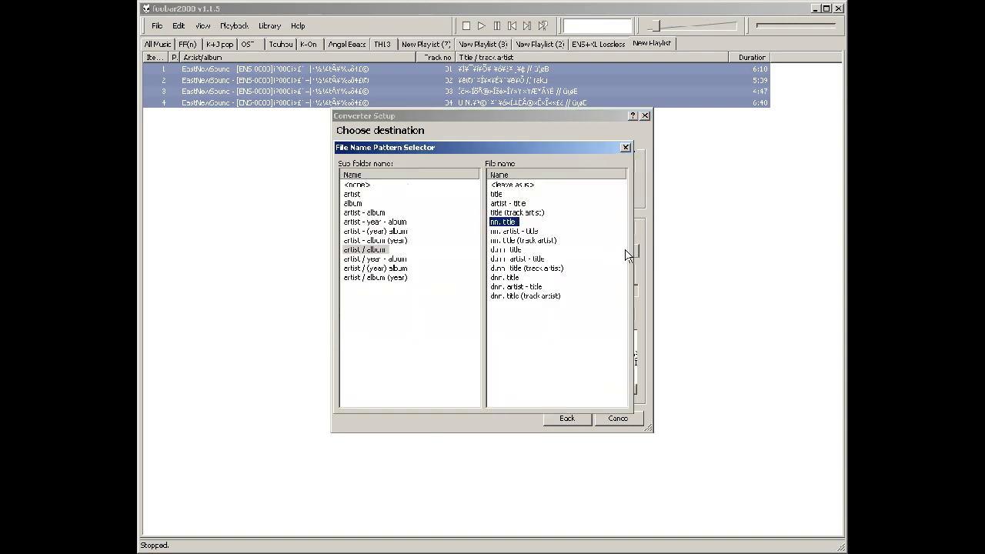
pyautogui.click(378, 251)
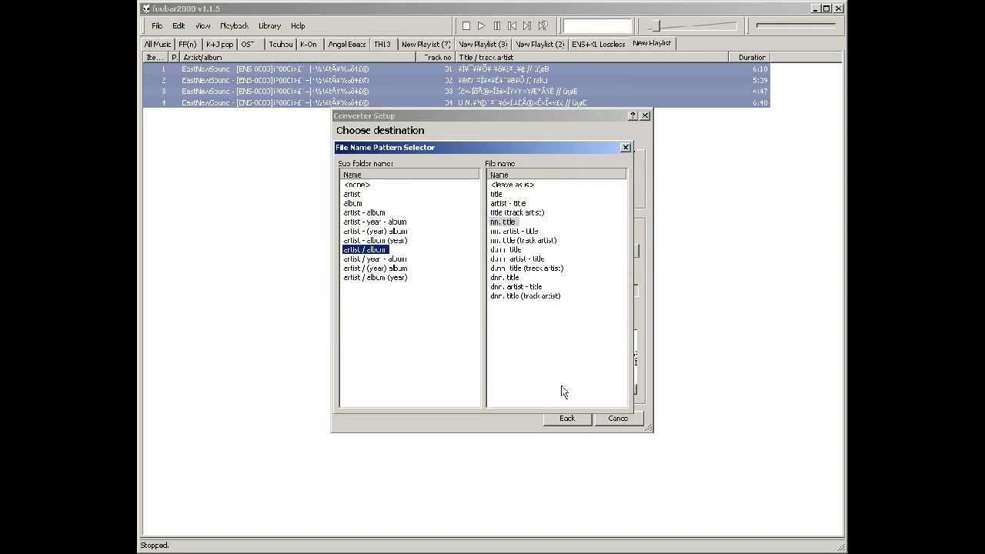
pyautogui.click(626, 147)
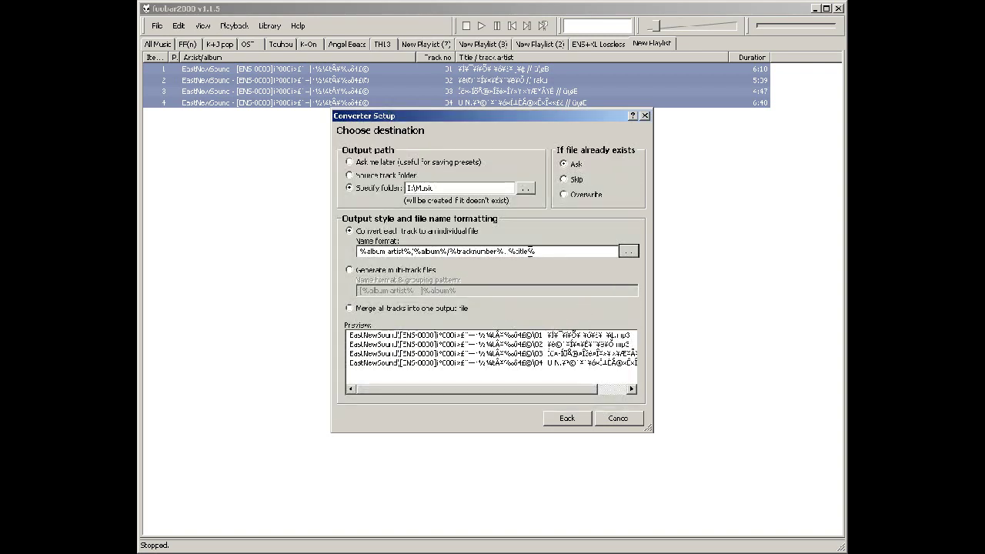
pyautogui.moveTo(530, 389); pyautogui.dragTo(464, 394)
pyautogui.click(414, 352)
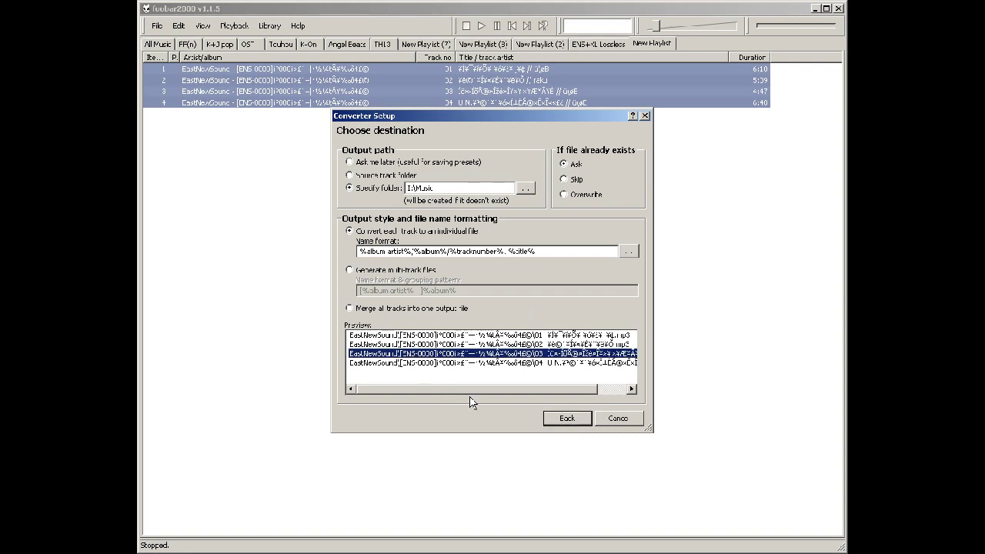
pyautogui.click(558, 422)
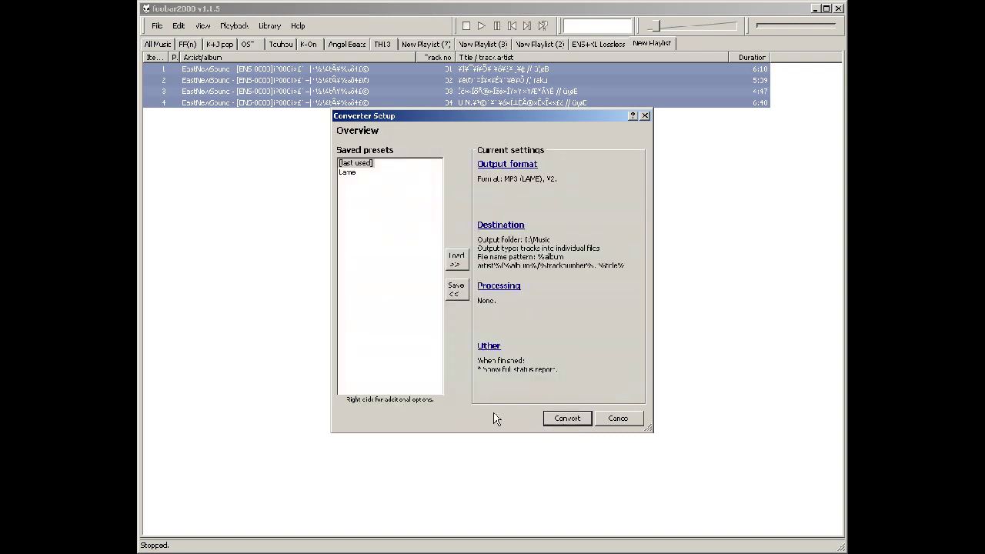
pyautogui.click(511, 289)
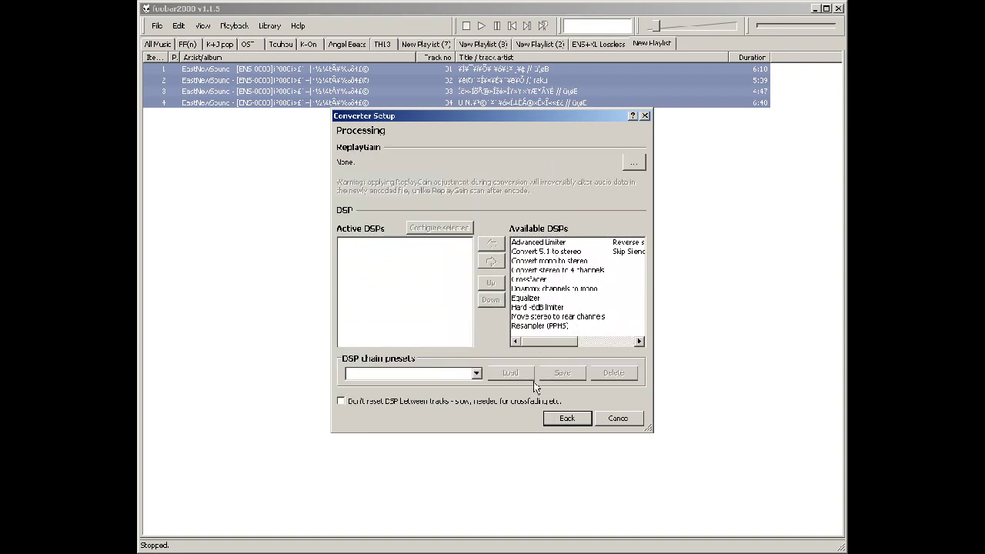
pyautogui.click(570, 422)
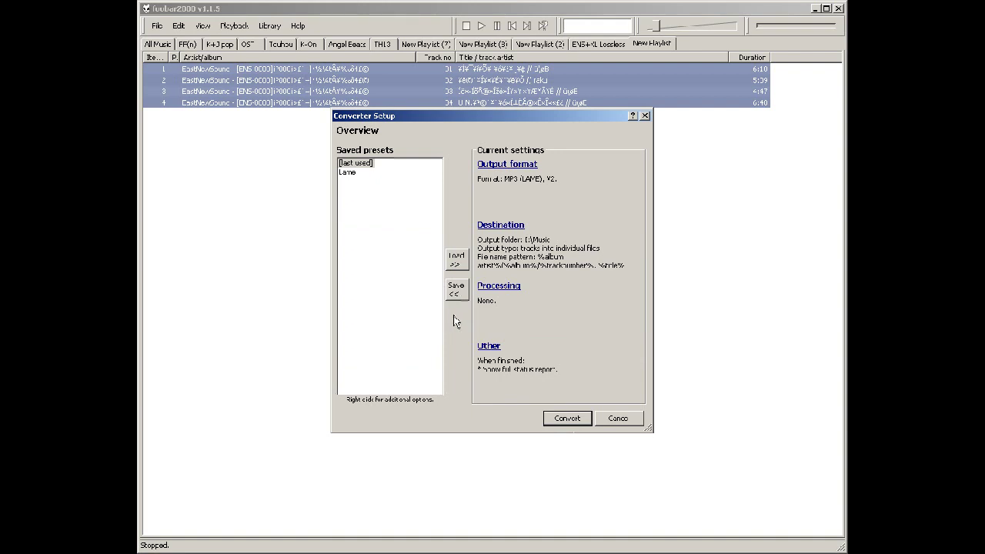
pyautogui.click(496, 350)
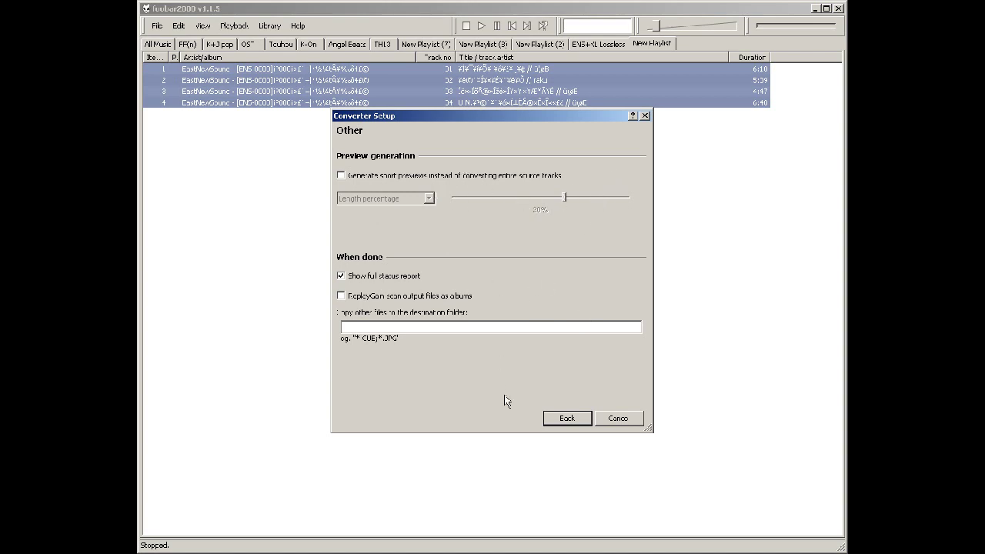
pyautogui.click(567, 417)
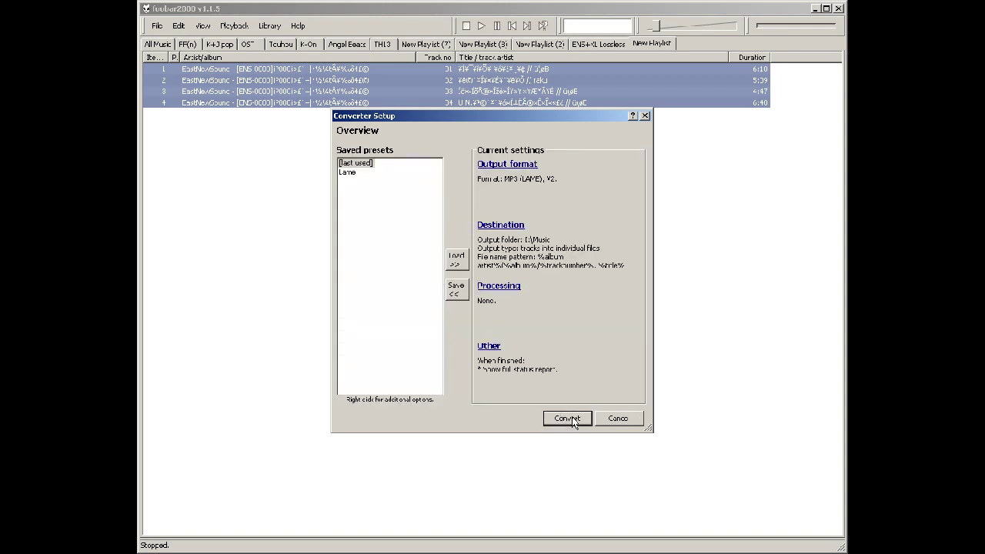
pyautogui.click(569, 420)
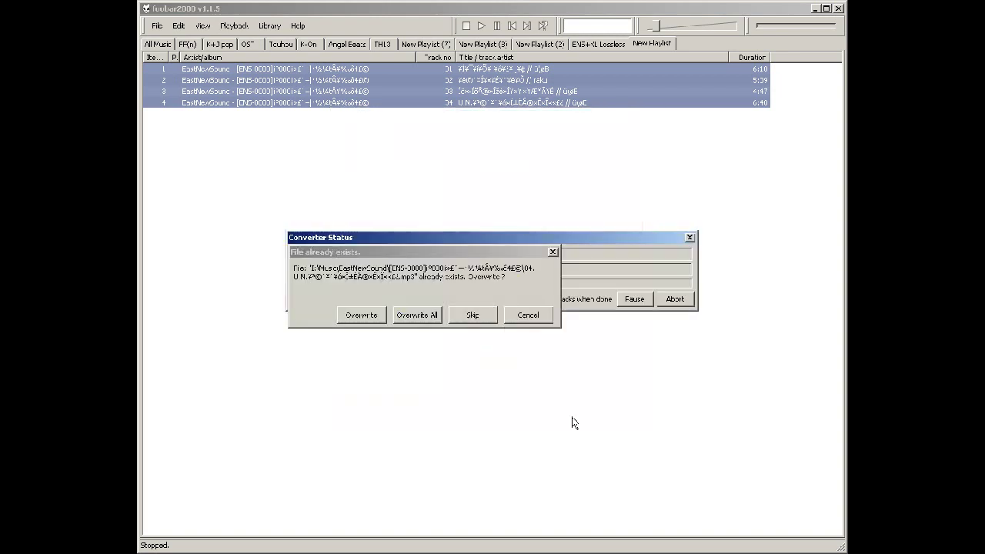
# Overwrite all existing files and let the four-track MP3 conversion finish without problems
pyautogui.click(423, 316)
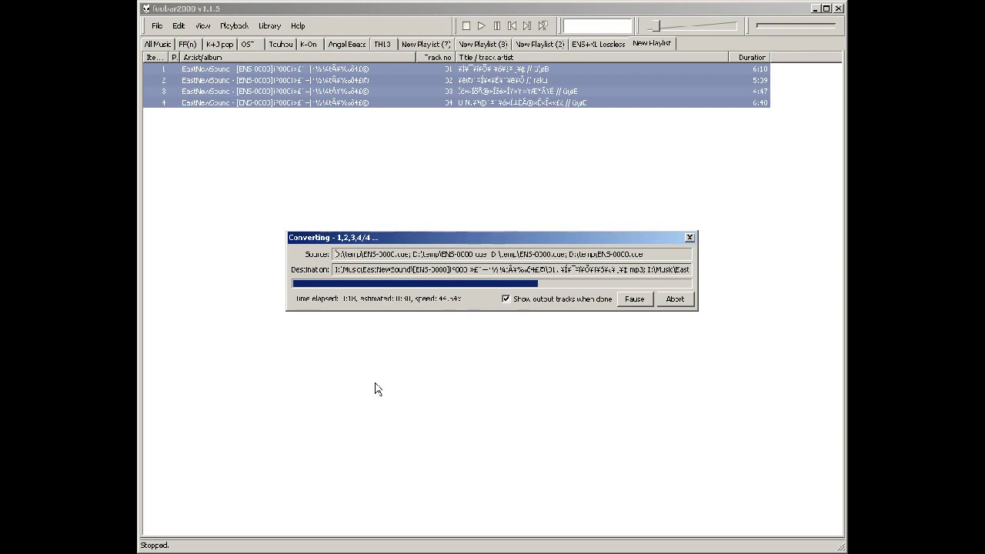
pyautogui.click(534, 371)
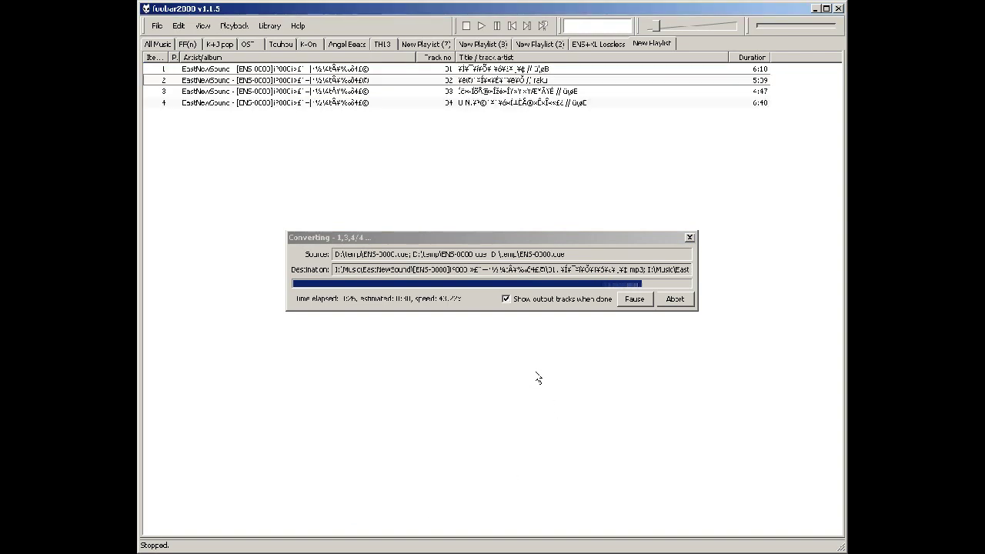
pyautogui.click(528, 243)
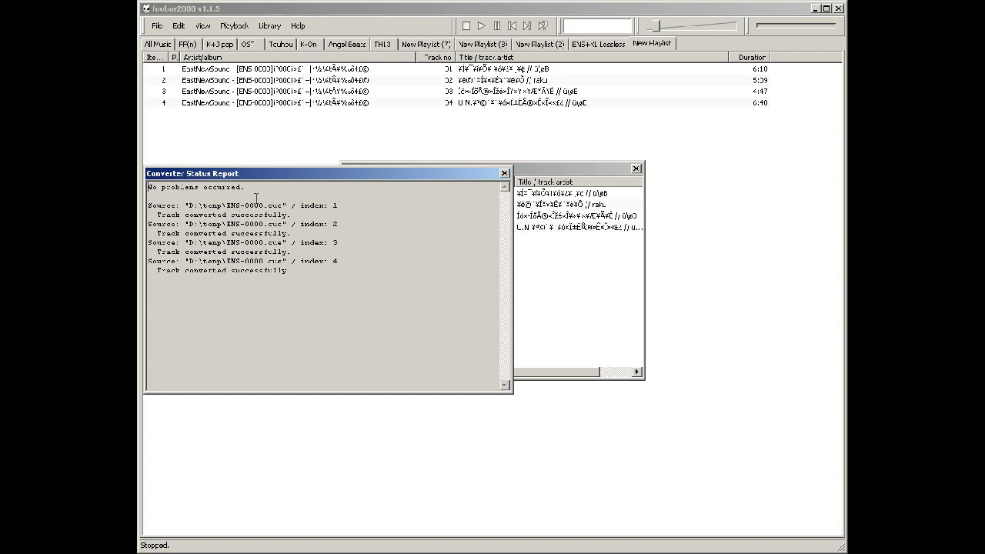
# Close the status report and select all four tracks in the Converter Output list
pyautogui.click(350, 292)
pyautogui.moveTo(182, 210); pyautogui.dragTo(432, 321)
pyautogui.click(432, 320)
pyautogui.click(504, 174)
pyautogui.click(501, 274)
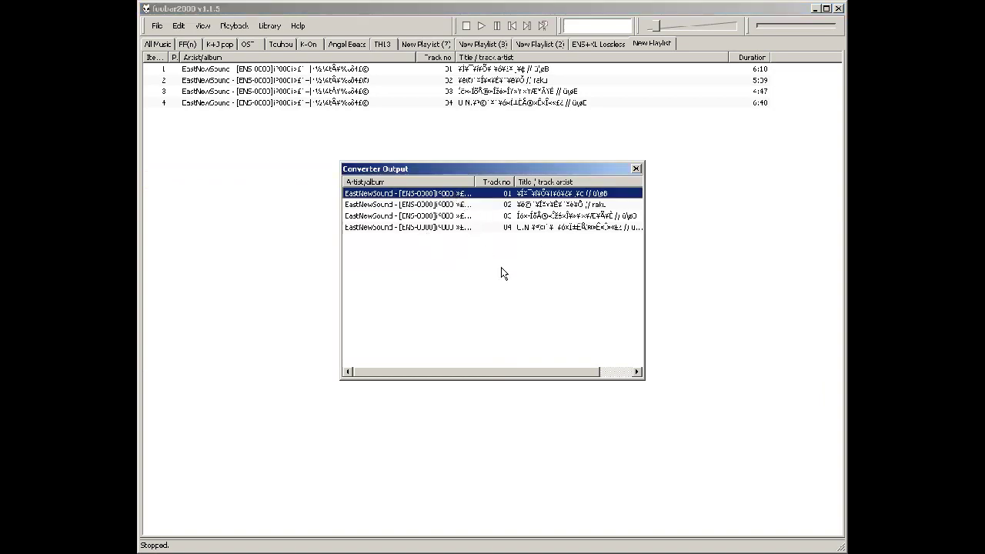
pyautogui.keyDown('shift'); pyautogui.click(434, 226); pyautogui.keyUp('shift')
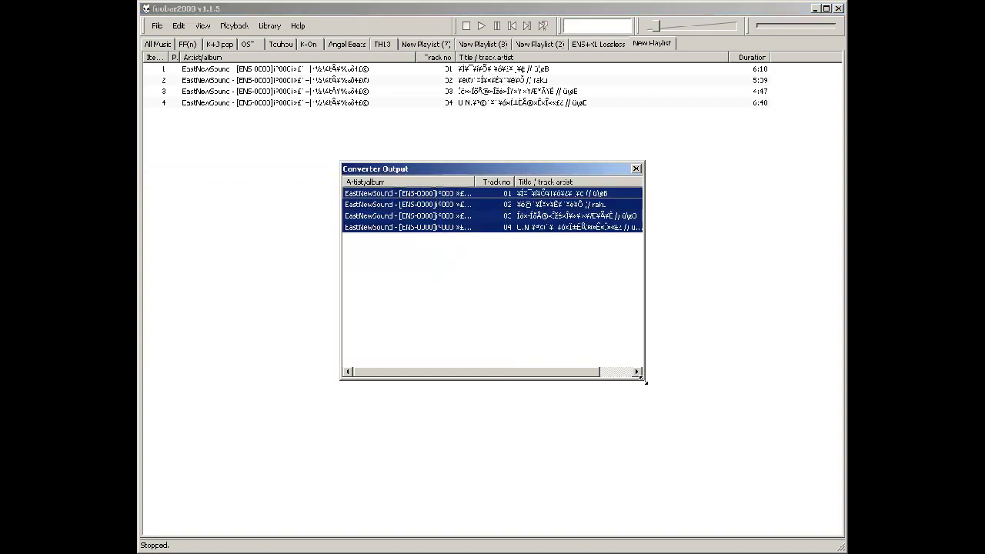
pyautogui.moveTo(644, 381); pyautogui.dragTo(756, 439)
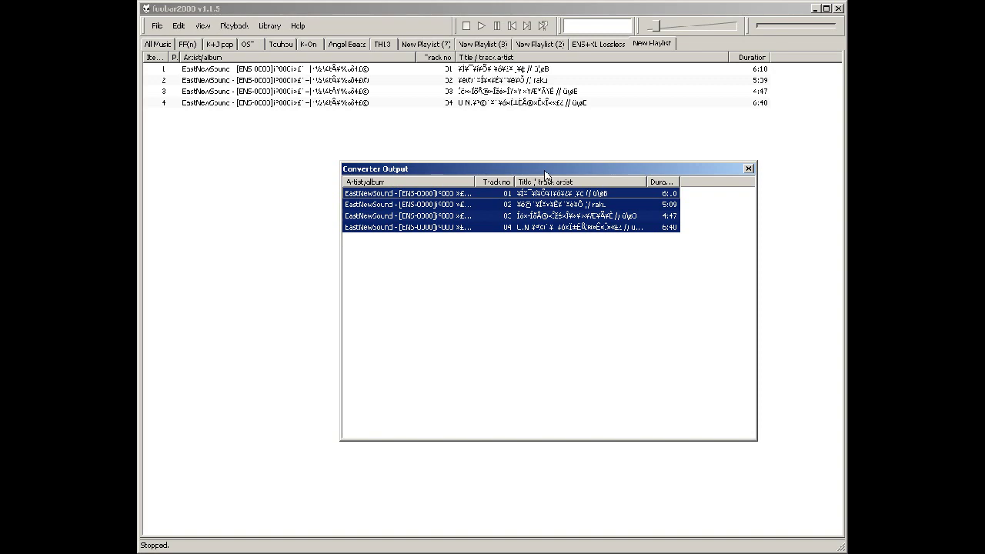
pyautogui.moveTo(544, 175); pyautogui.dragTo(460, 209)
# Create a new playlist named temp and drag the four converted tracks into it
pyautogui.rightClick(694, 41)
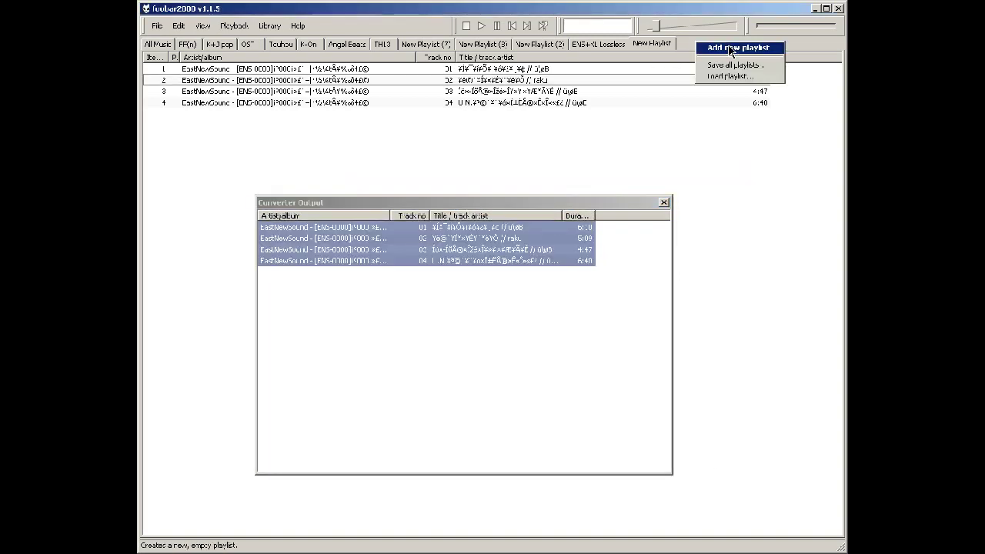
pyautogui.click(731, 50)
pyautogui.doubleClick(711, 44)
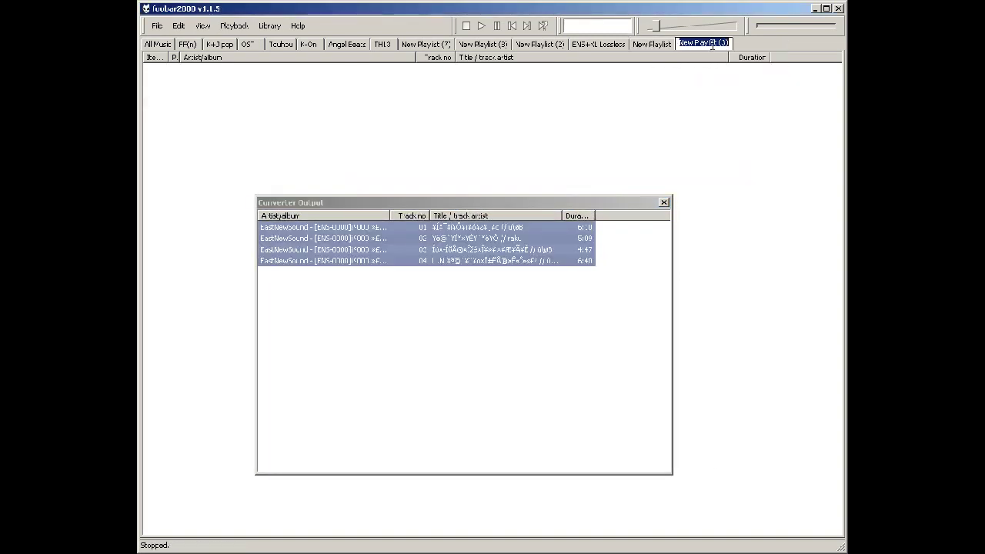
pyautogui.write('temp')
pyautogui.press('Return')
pyautogui.moveTo(465, 230); pyautogui.dragTo(501, 140)
pyautogui.click(664, 203)
# Show the converted MP3s in their Music folder, then play the second track in temp
pyautogui.rightClick(538, 87)
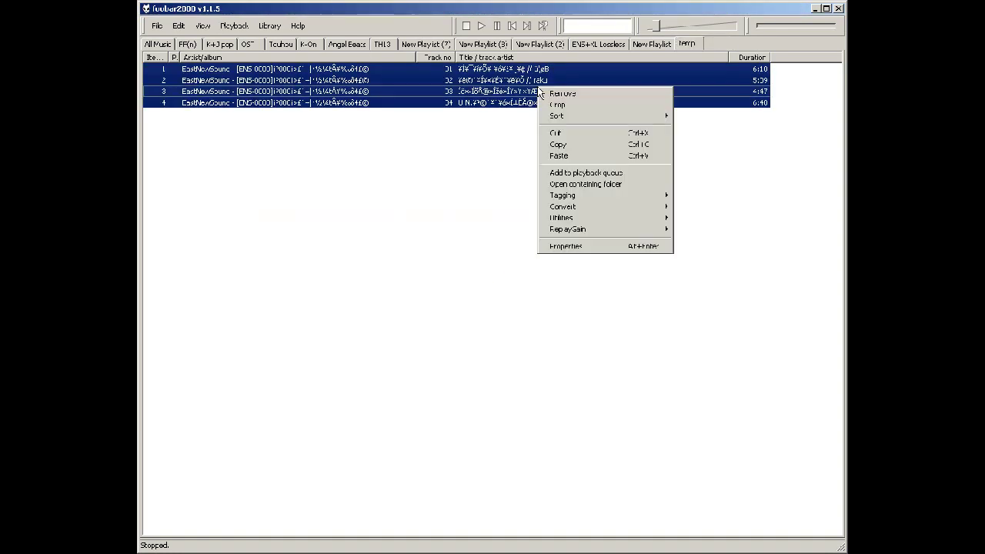
pyautogui.click(631, 184)
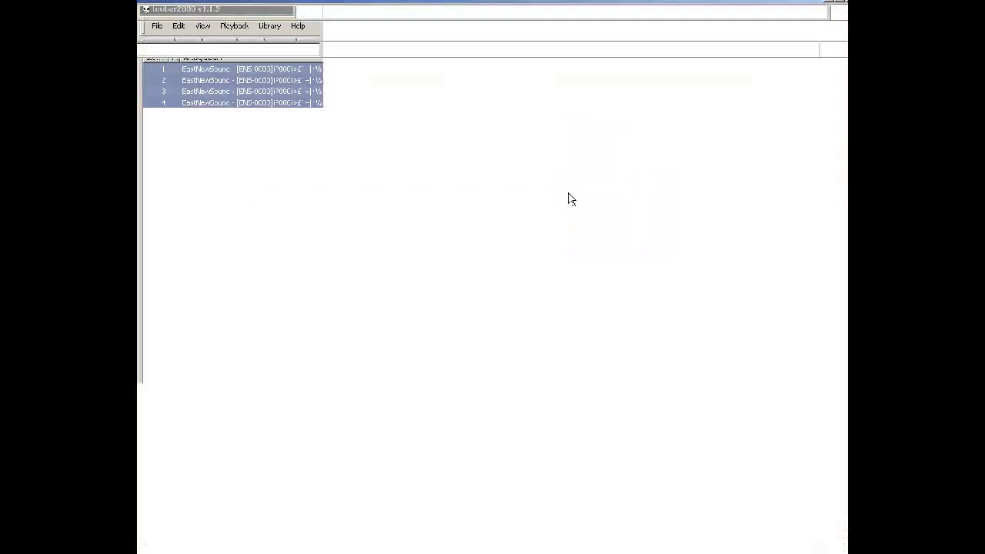
pyautogui.moveTo(422, 162); pyautogui.dragTo(571, 143)
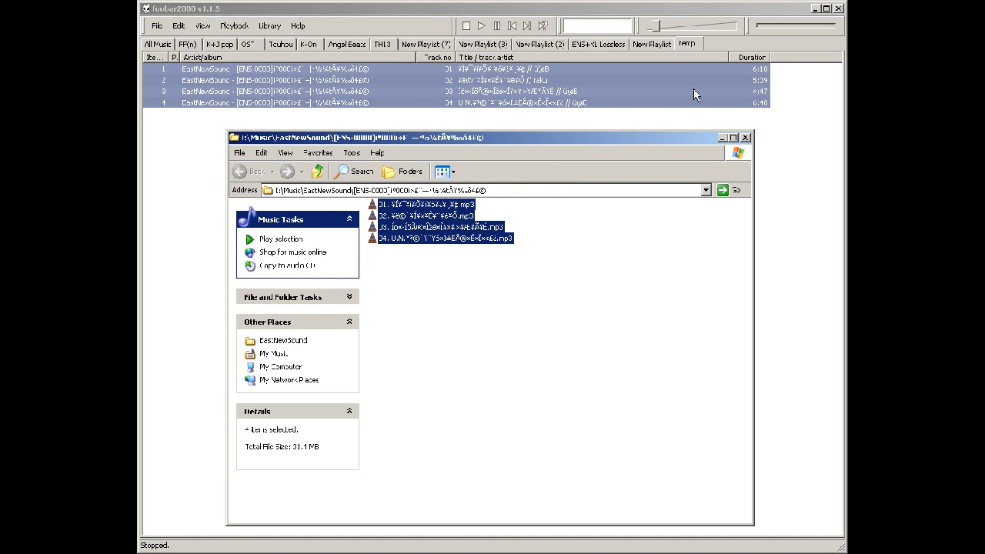
pyautogui.doubleClick(454, 80)
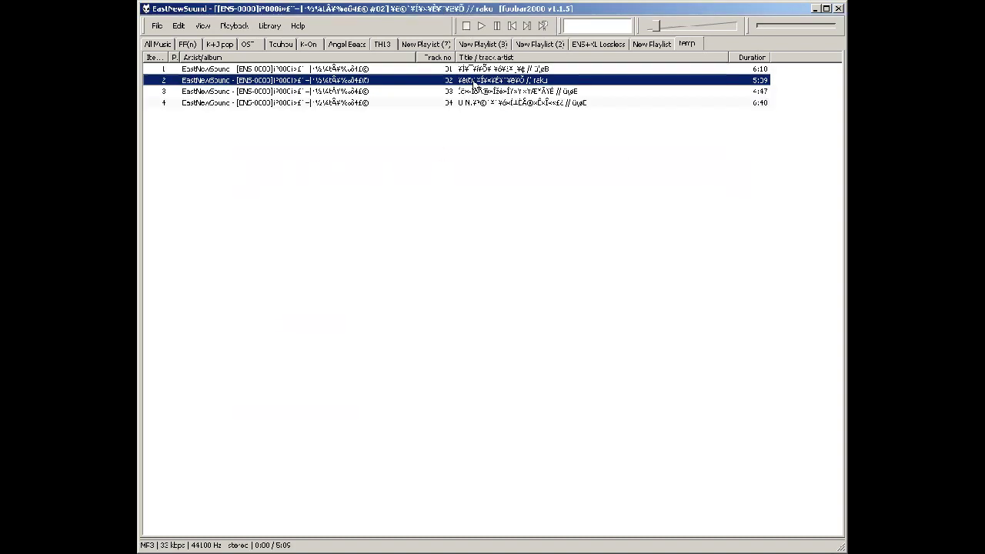